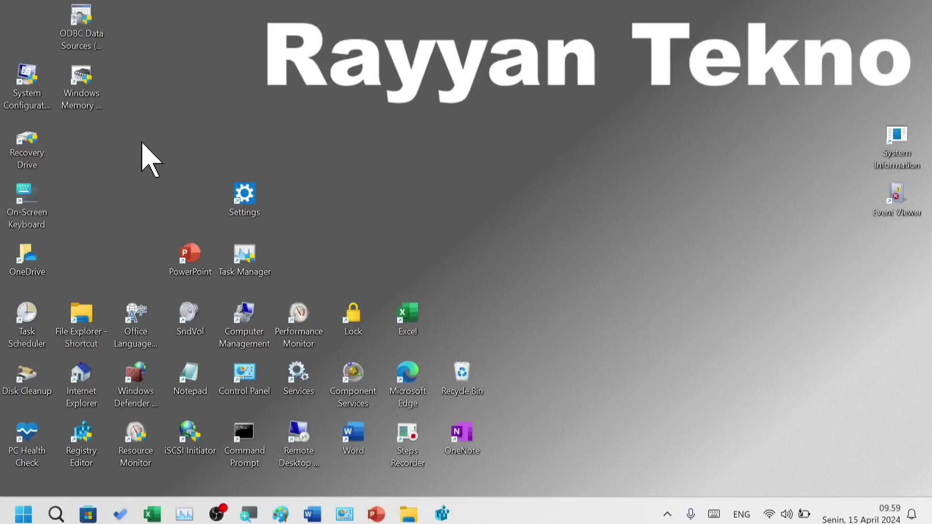
Move desktop icons, including System Information and Event Viewer, toward the middle of the screen.
{"action": "left_click_drag", "start_coordinate": [145, 122], "coordinate": [579, 365]}
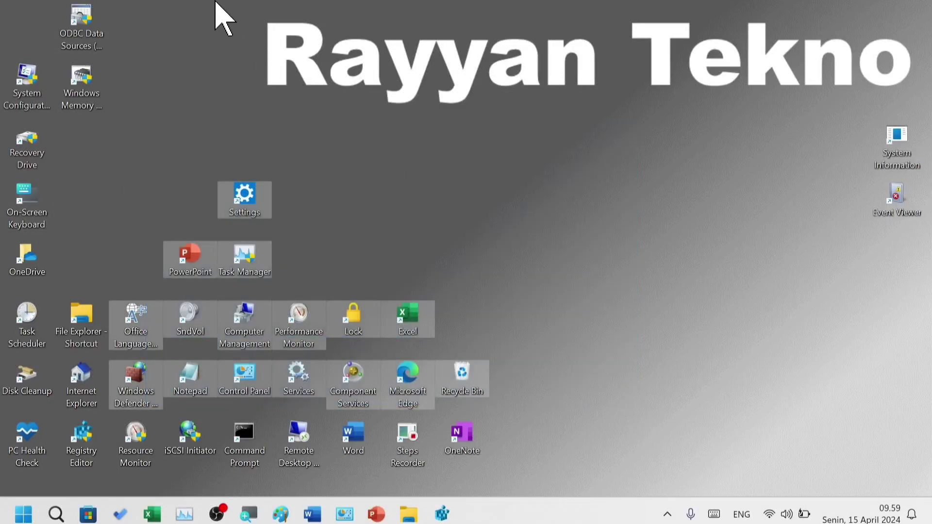
{"action": "left_click_drag", "start_coordinate": [216, 2], "coordinate": [902, 214]}
{"action": "mouse_move", "coordinate": [905, 146]}
{"action": "left_mouse_down"}
{"action": "mouse_move", "coordinate": [342, 218]}
{"action": "mouse_move", "coordinate": [339, 210]}
{"action": "left_mouse_up"}
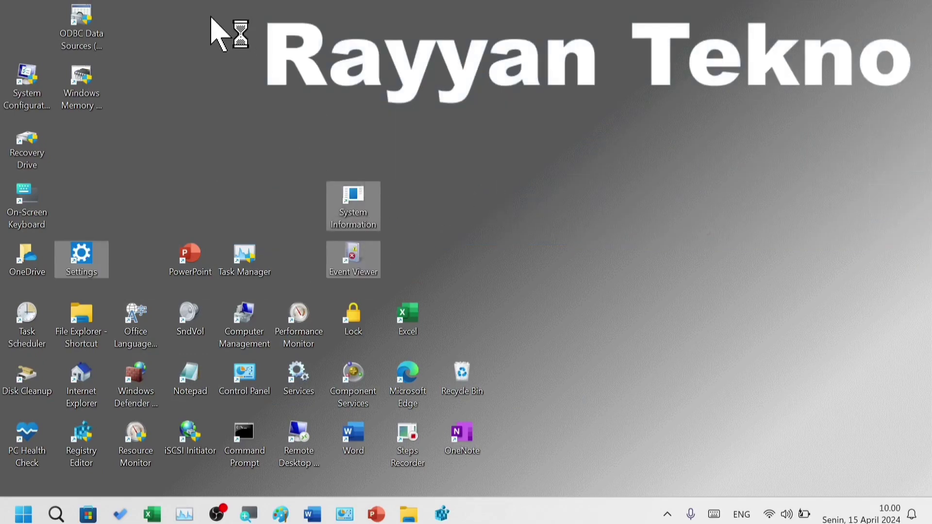
{"action": "left_click_drag", "start_coordinate": [248, 3], "coordinate": [20, 340]}
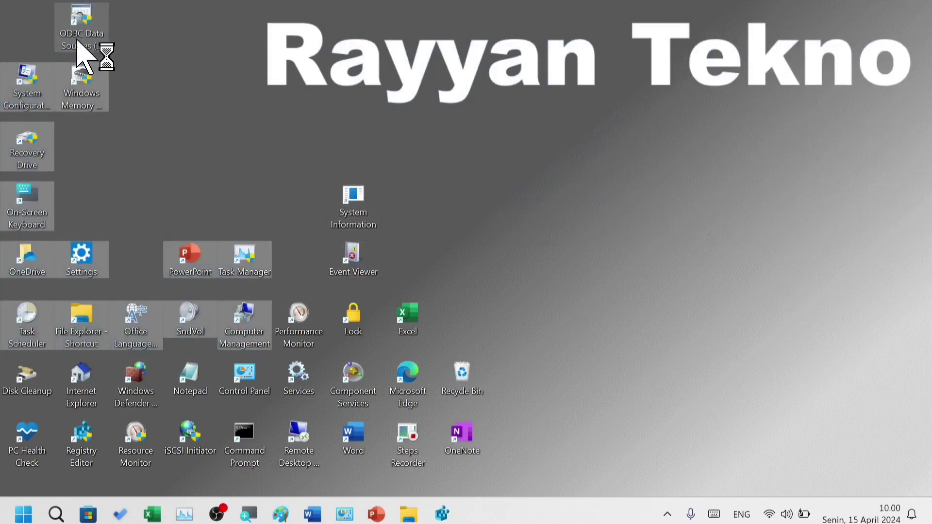
{"action": "left_click_drag", "start_coordinate": [83, 46], "coordinate": [428, 227]}
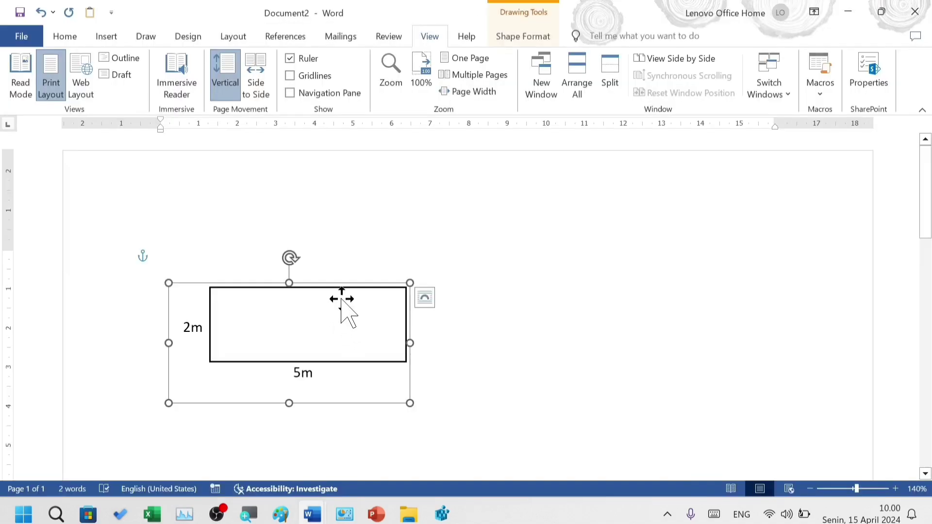
Move the 2m by 5m rectangle diagram up the page and drag its corner outward to enlarge it.
{"action": "left_click_drag", "start_coordinate": [340, 322], "coordinate": [350, 280]}
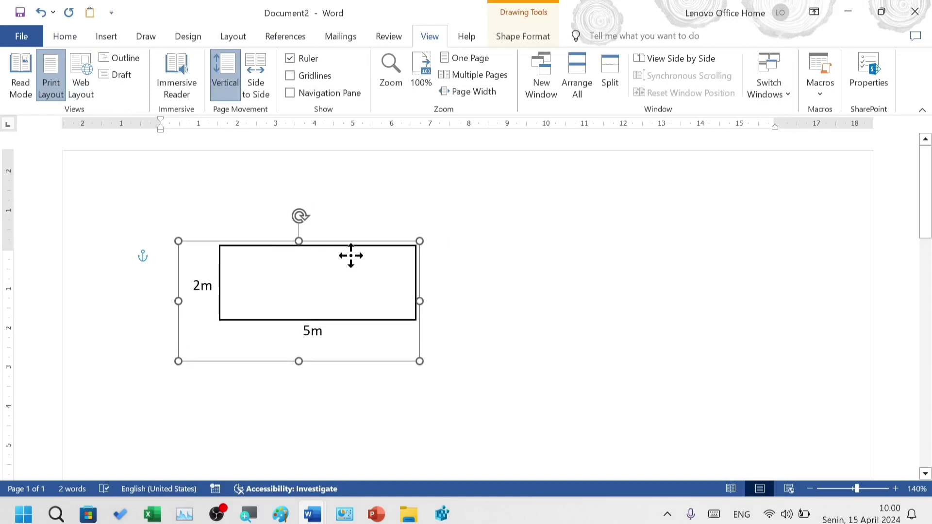
{"action": "left_click_drag", "start_coordinate": [420, 240], "coordinate": [482, 206]}
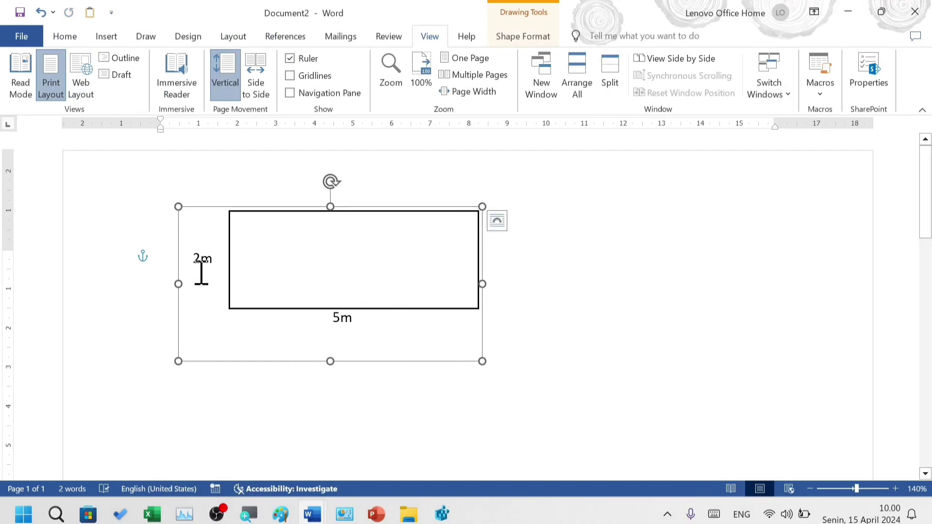
{"action": "left_click", "coordinate": [202, 256]}
{"action": "left_click", "coordinate": [344, 321]}
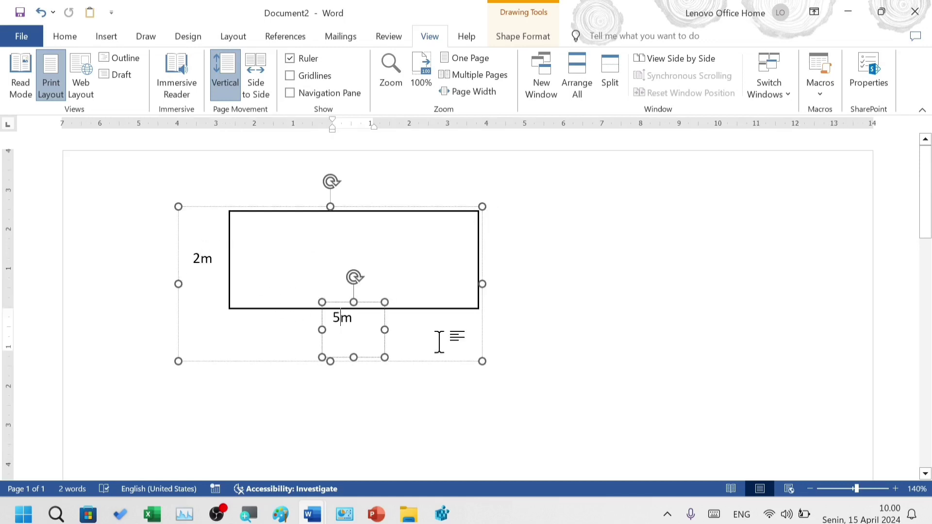
{"action": "left_click", "coordinate": [615, 311]}
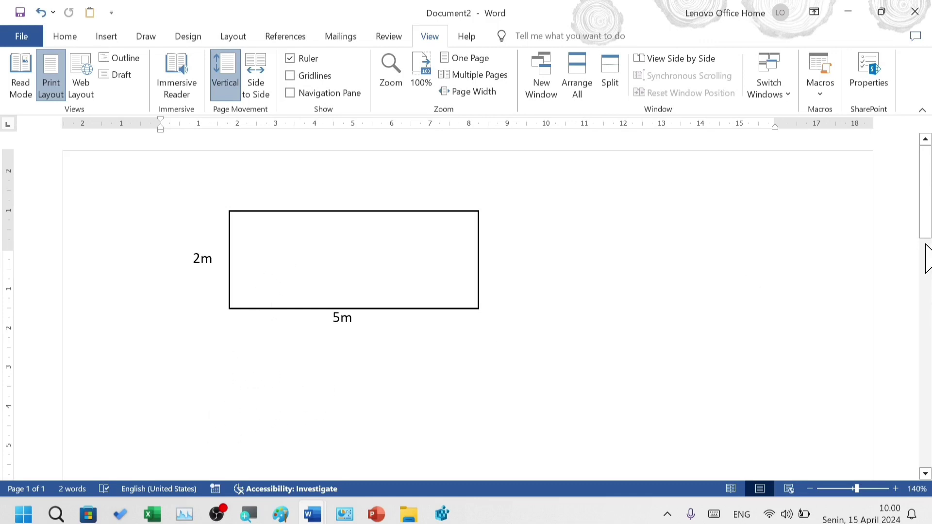
{"action": "left_click_drag", "start_coordinate": [927, 220], "coordinate": [928, 245]}
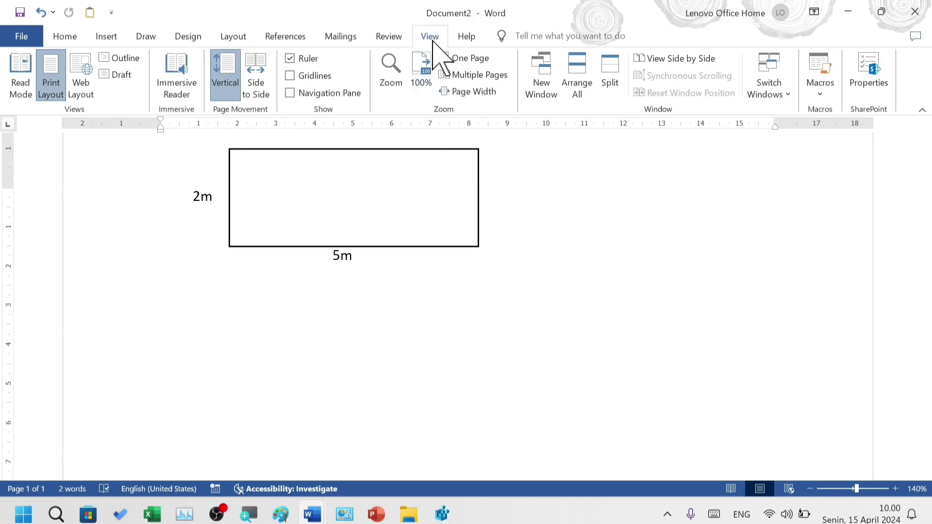
Turn on Gridlines in the View tab's Show group.
{"action": "left_click", "coordinate": [297, 80]}
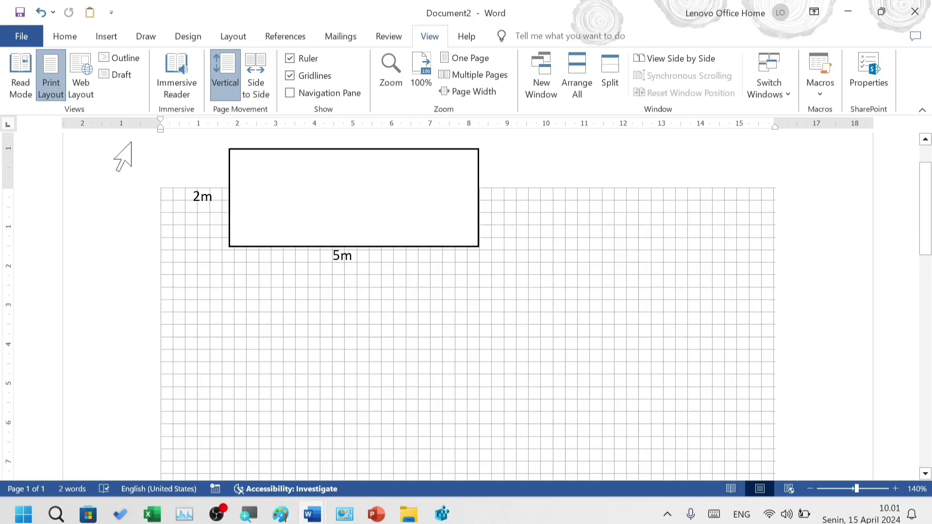
Draw a 1,91 cm by 7,94 cm rectangle shape below the existing diagram.
{"action": "left_click", "coordinate": [106, 38]}
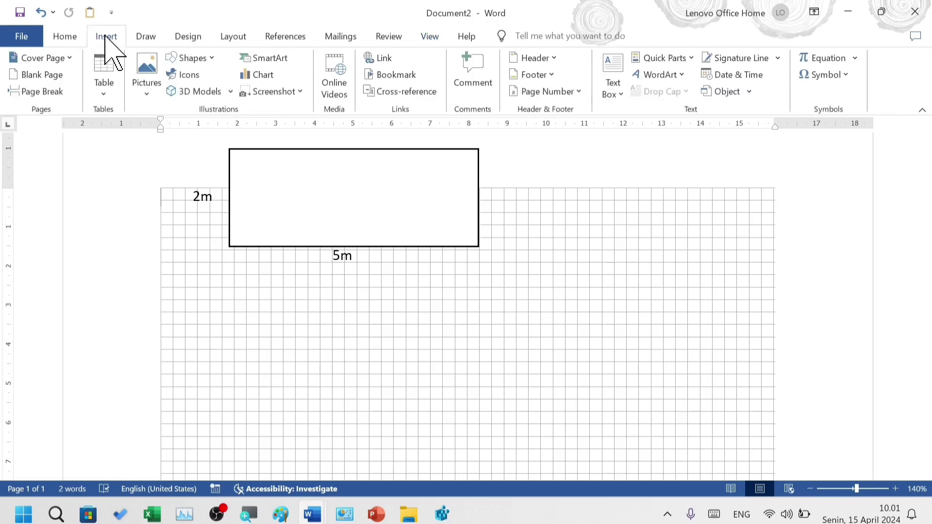
{"action": "left_click", "coordinate": [195, 60]}
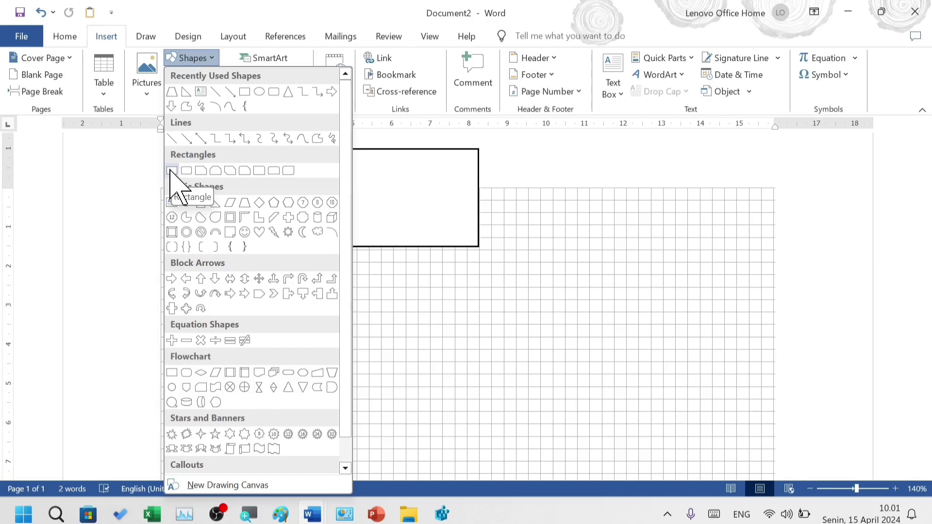
{"action": "left_click", "coordinate": [171, 171]}
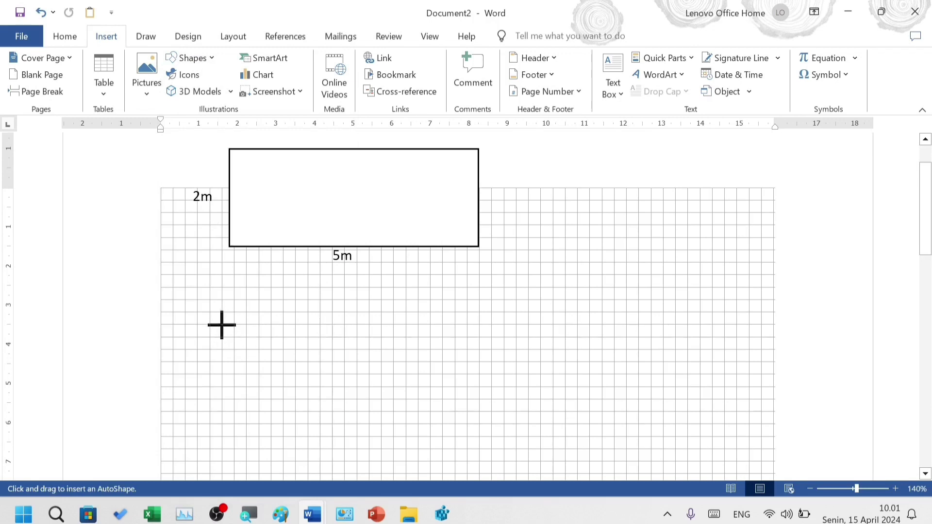
{"action": "mouse_move", "coordinate": [221, 324]}
{"action": "left_mouse_down"}
{"action": "mouse_move", "coordinate": [309, 374]}
{"action": "mouse_move", "coordinate": [453, 418]}
{"action": "mouse_move", "coordinate": [528, 406]}
{"action": "left_mouse_up"}
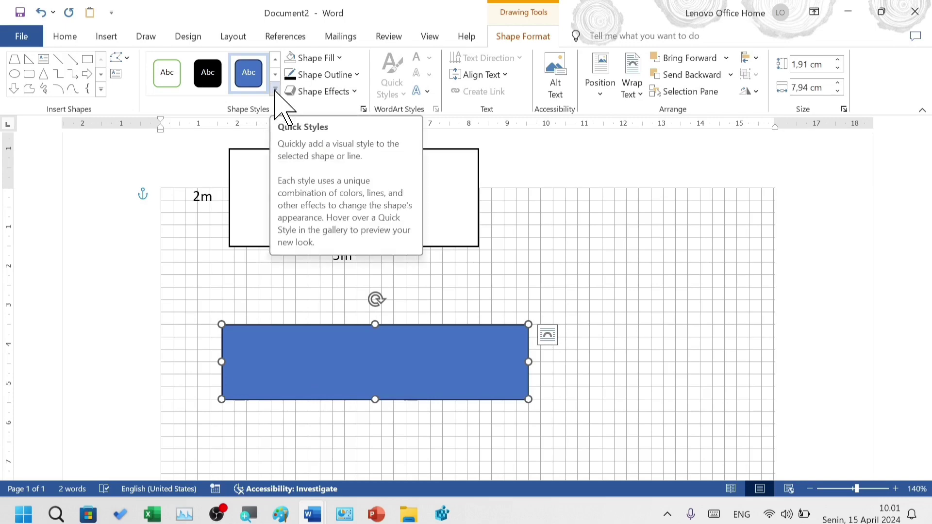
Apply the white-fill, black-outline shape style to the new lower rectangle.
{"action": "left_click", "coordinate": [275, 90]}
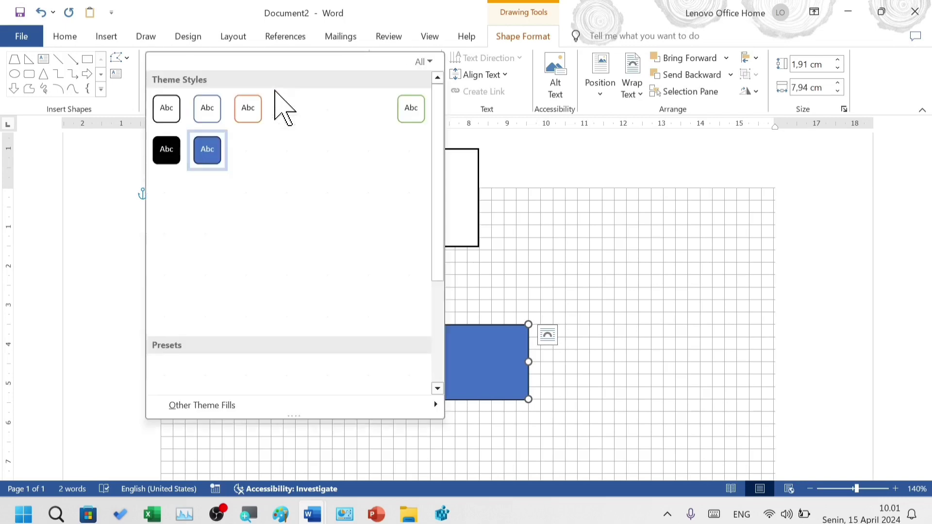
{"action": "left_click", "coordinate": [172, 117]}
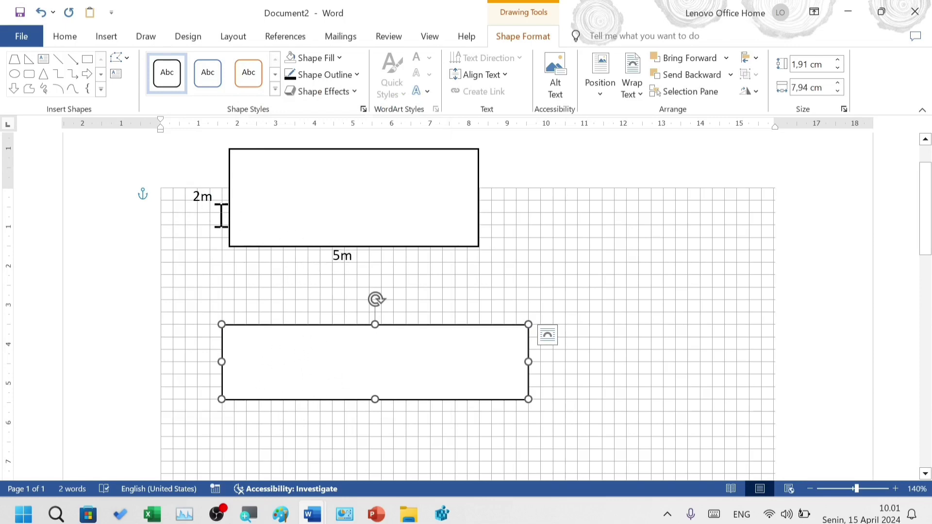
{"action": "left_click", "coordinate": [578, 367]}
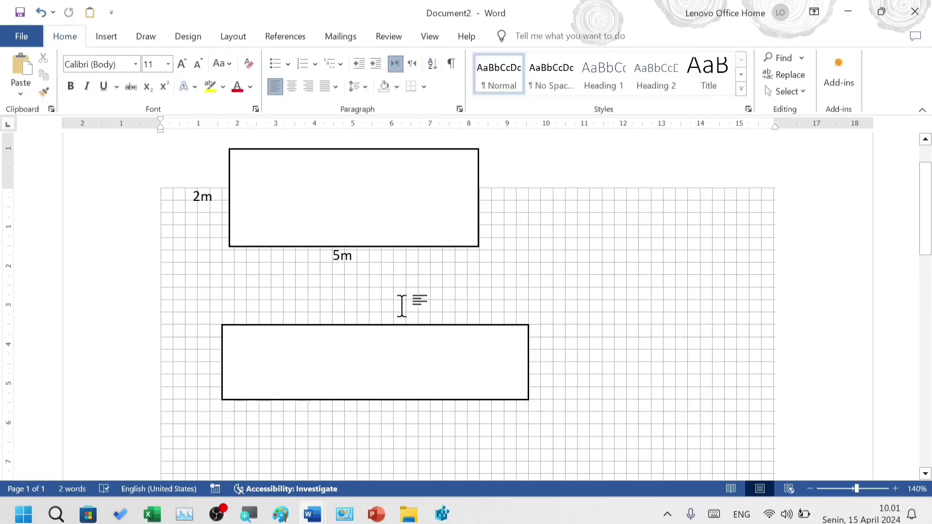
Insert a simple text box reading '6m' and place it below the lower rectangle.
{"action": "left_click", "coordinate": [106, 37]}
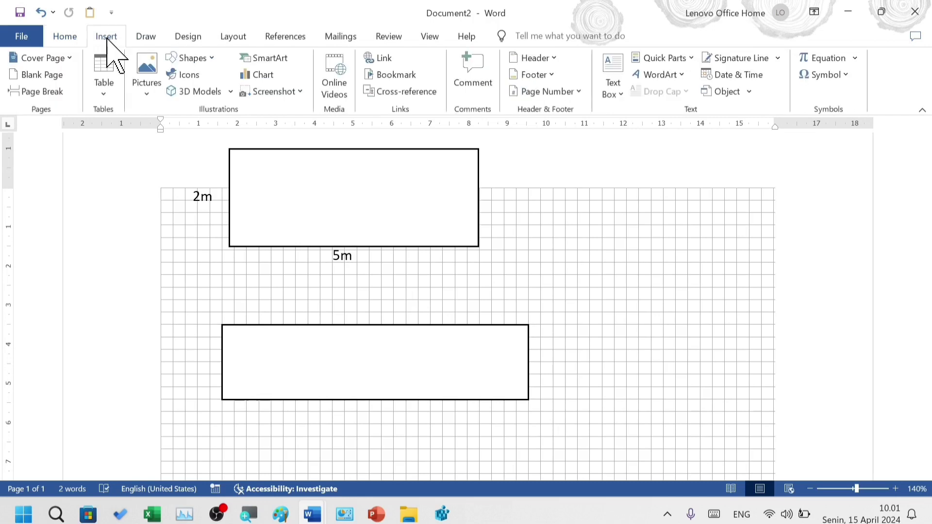
{"action": "left_click", "coordinate": [626, 102]}
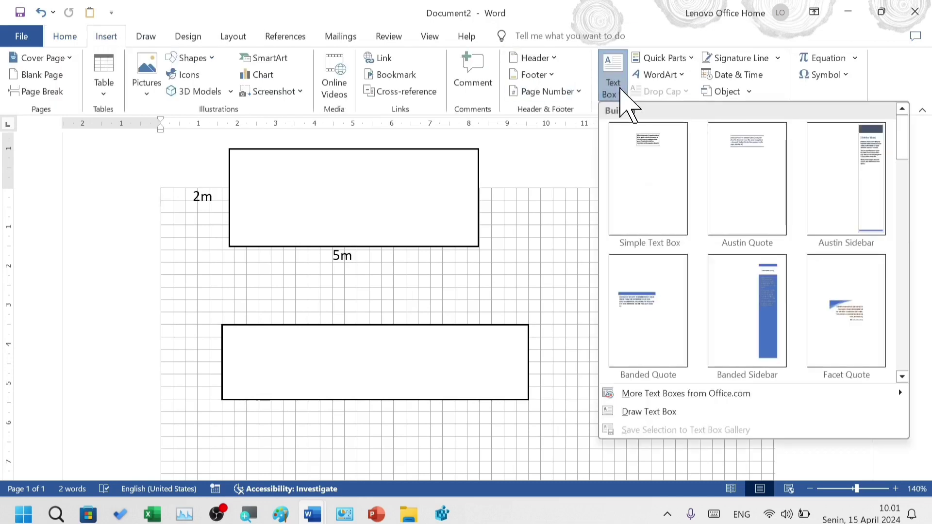
{"action": "left_click", "coordinate": [662, 194]}
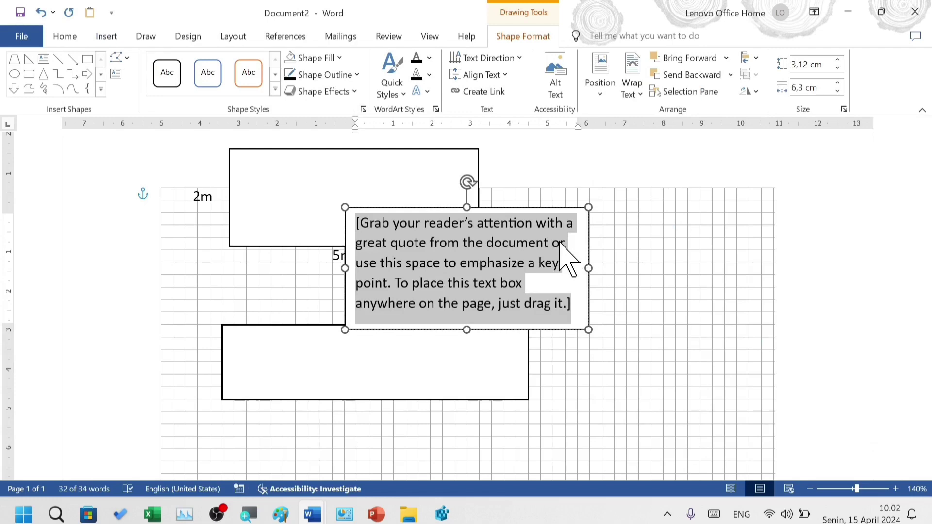
{"action": "type", "text": "6m"}
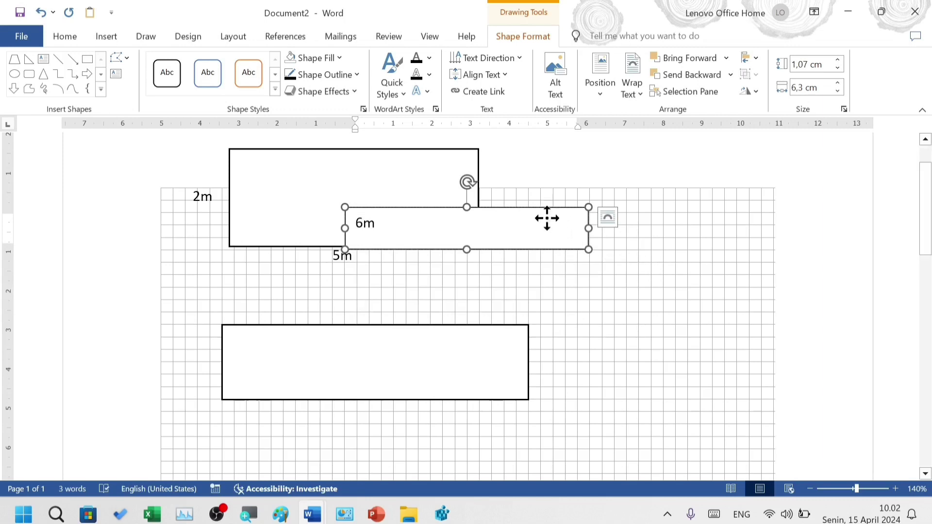
{"action": "left_click_drag", "start_coordinate": [547, 216], "coordinate": [535, 406]}
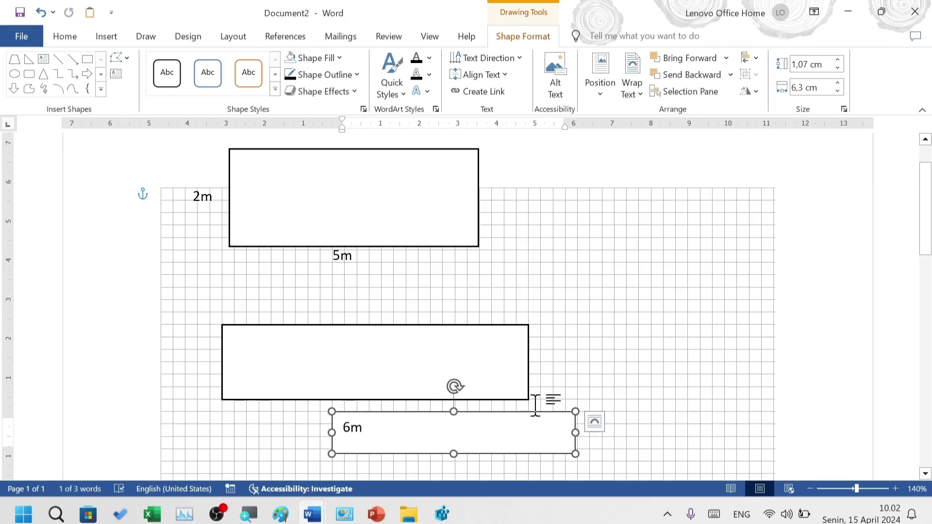
Set the 6m box to No Fill and No Outline, and narrow it to fit its text.
{"action": "left_click", "coordinate": [339, 61]}
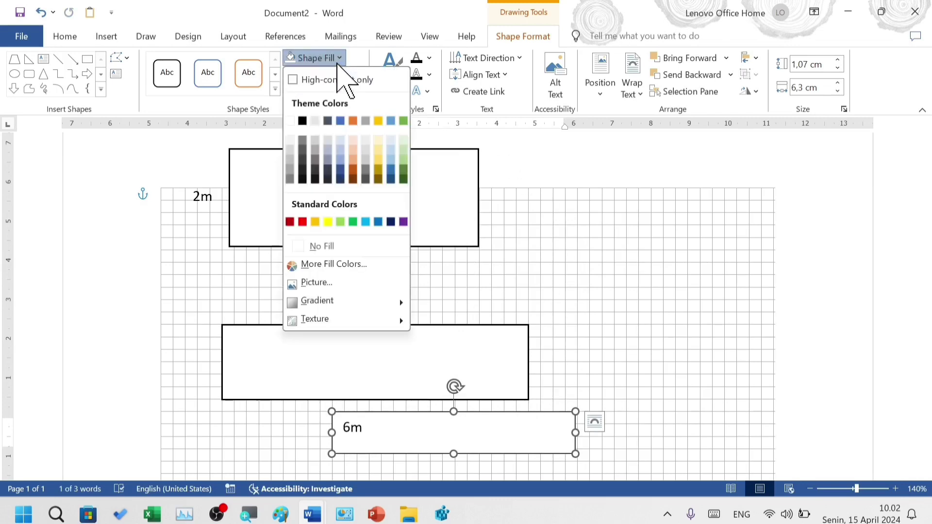
{"action": "left_click", "coordinate": [338, 252]}
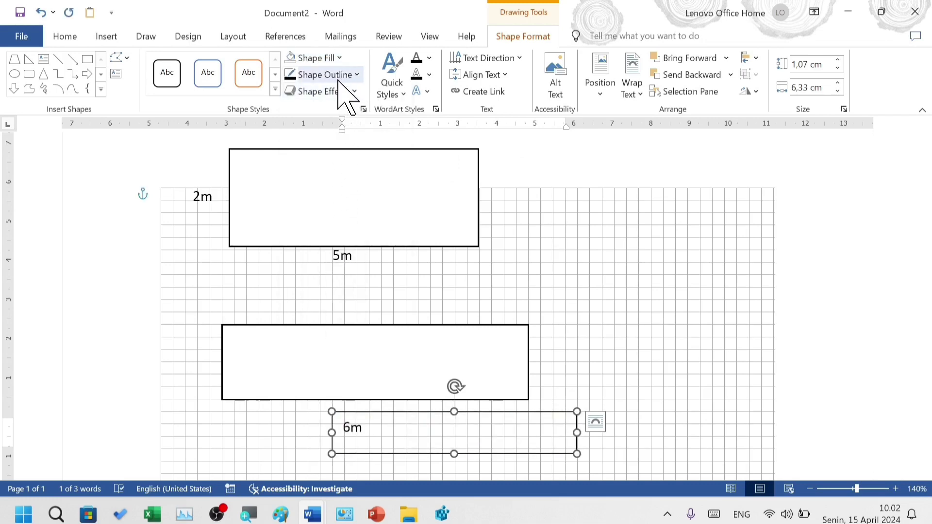
{"action": "left_click", "coordinate": [355, 75]}
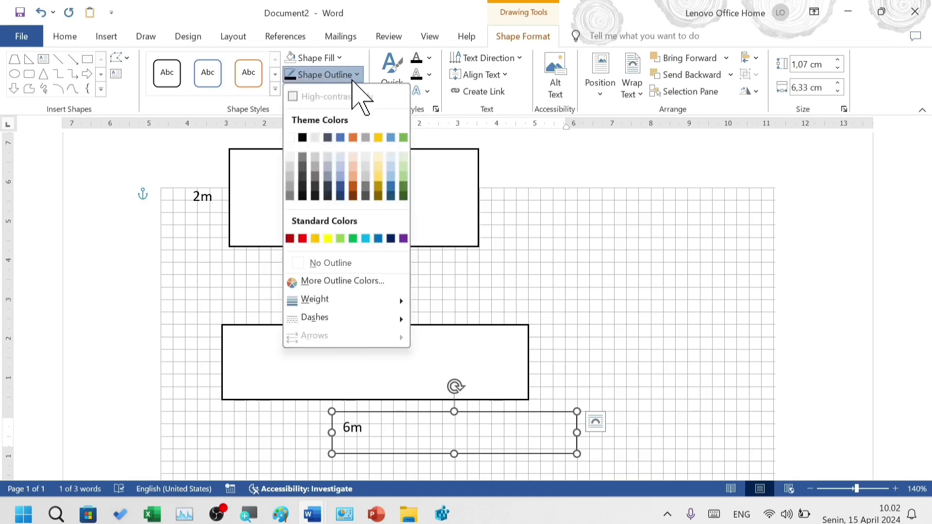
{"action": "left_click", "coordinate": [350, 263]}
{"action": "mouse_move", "coordinate": [582, 435]}
{"action": "left_mouse_down"}
{"action": "mouse_move", "coordinate": [381, 432]}
{"action": "mouse_move", "coordinate": [381, 390]}
{"action": "mouse_move", "coordinate": [383, 400]}
{"action": "left_mouse_up"}
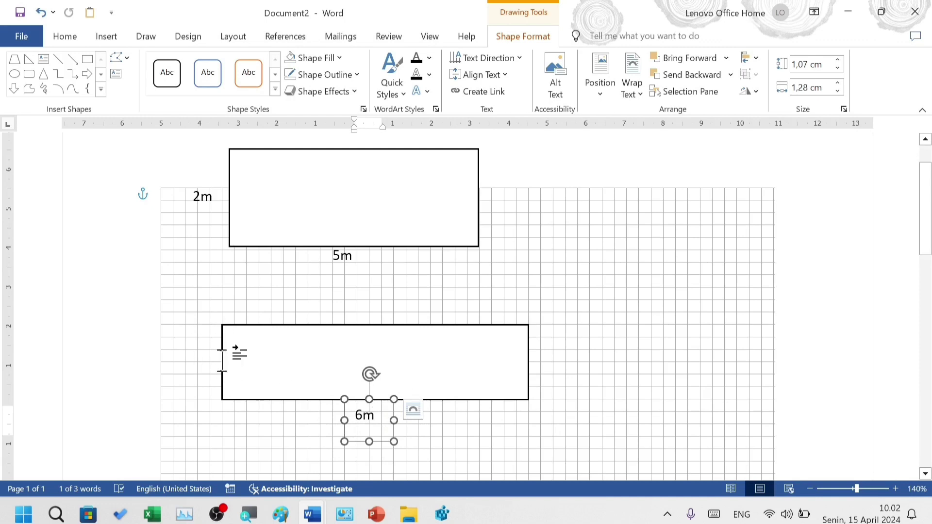
{"action": "right_click", "coordinate": [344, 437]}
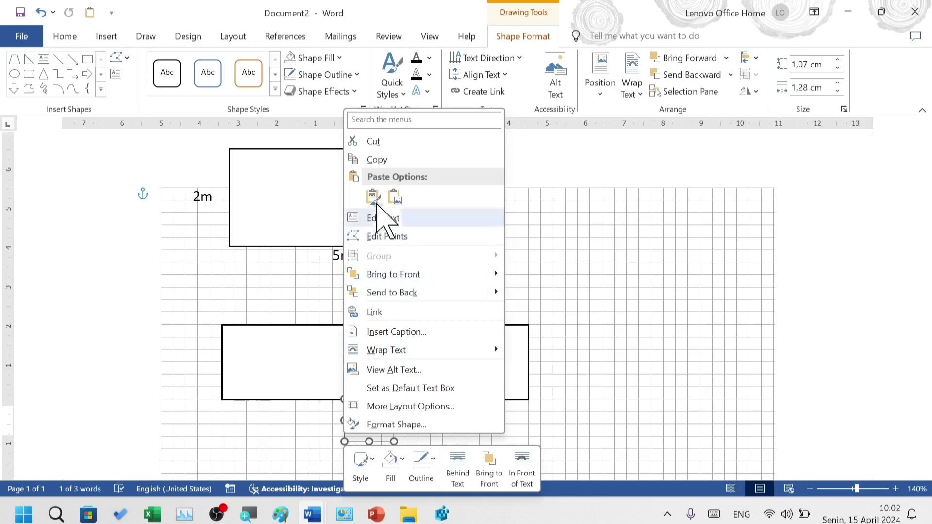
Duplicate the 6m label and position the copy against the lower rectangle's left edge.
{"action": "left_click", "coordinate": [377, 159]}
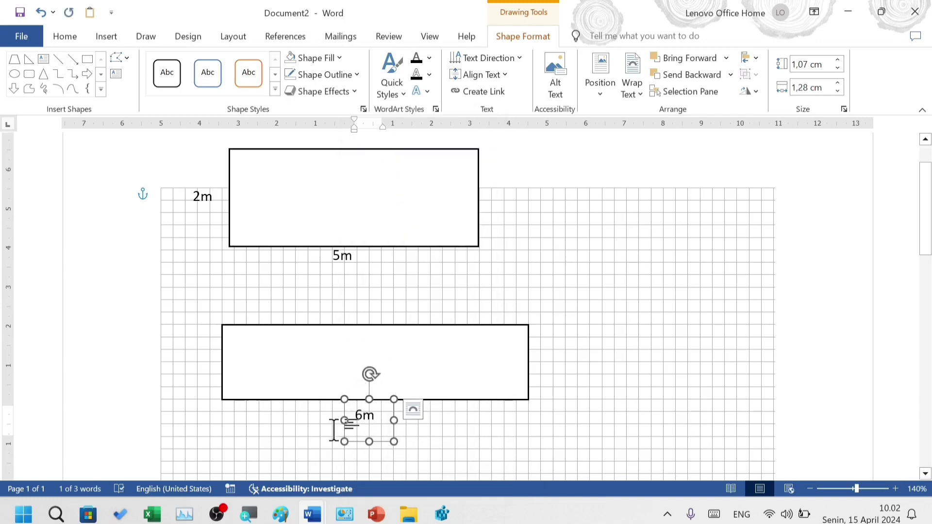
{"action": "right_click", "coordinate": [334, 431]}
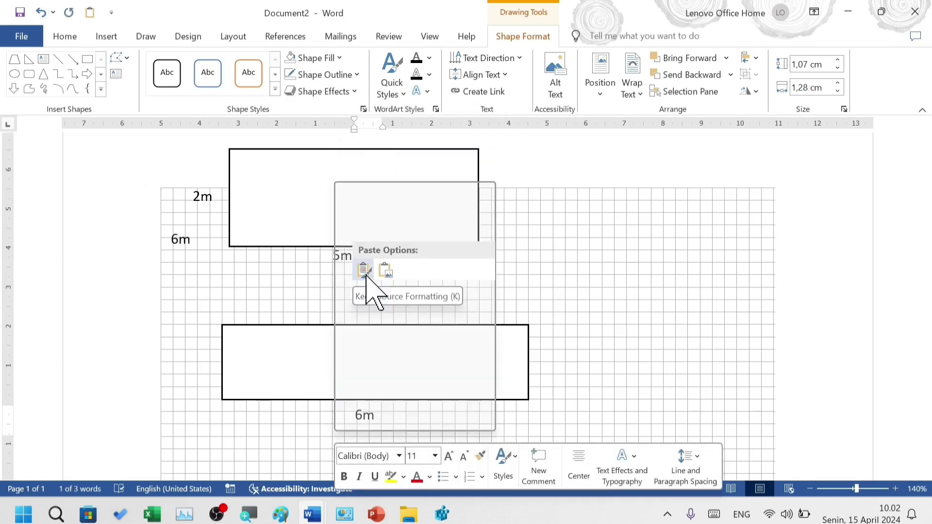
{"action": "left_click", "coordinate": [364, 270]}
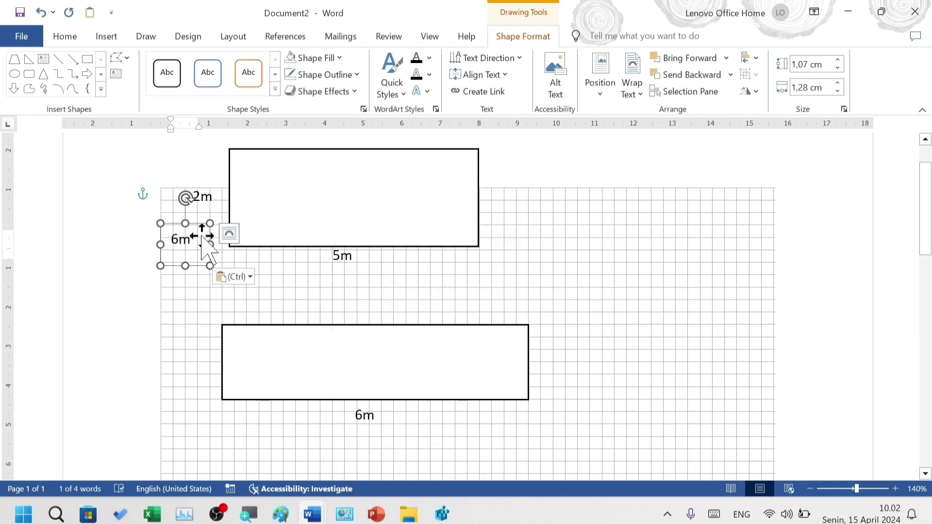
{"action": "left_click_drag", "start_coordinate": [198, 223], "coordinate": [217, 346]}
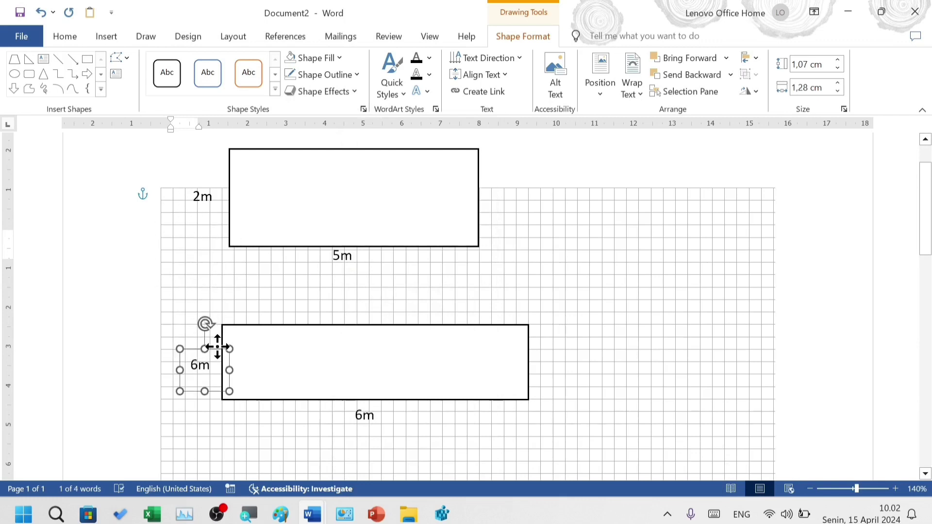
{"action": "left_click_drag", "start_coordinate": [219, 341], "coordinate": [220, 354]}
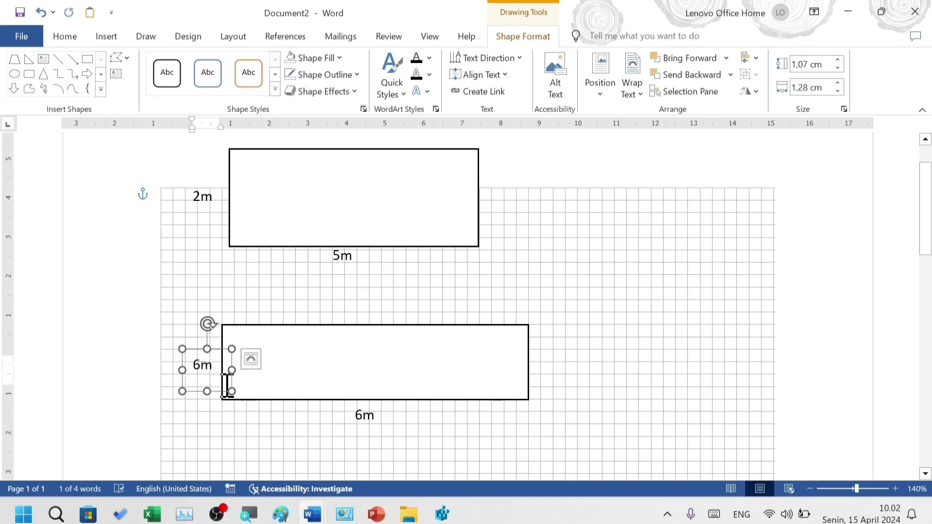
Edit the duplicate label's text from '6m' to '2m'.
{"action": "left_click", "coordinate": [201, 366]}
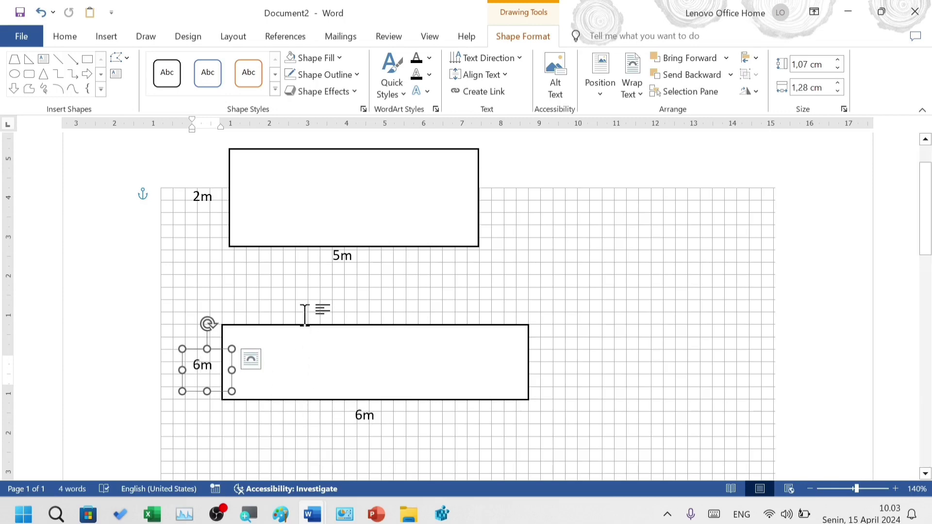
{"action": "key", "text": "BackSpace"}
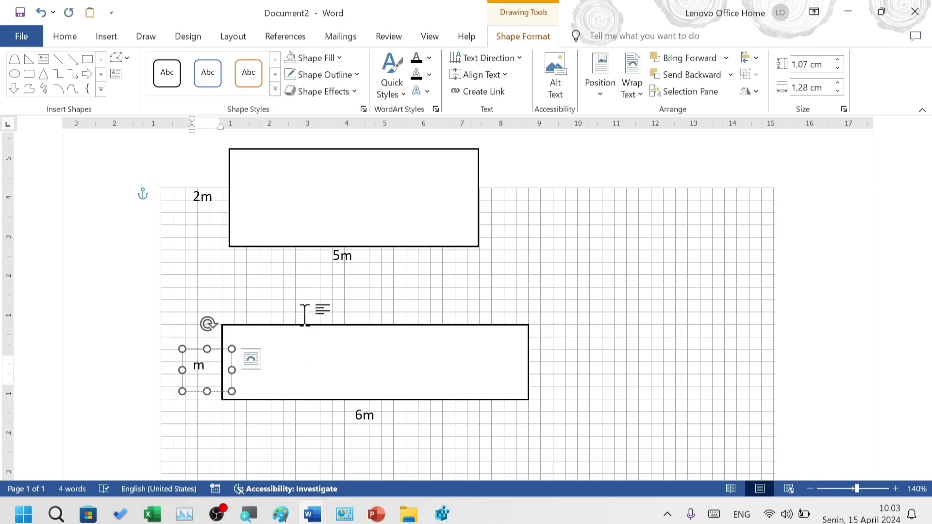
{"action": "type", "text": "2"}
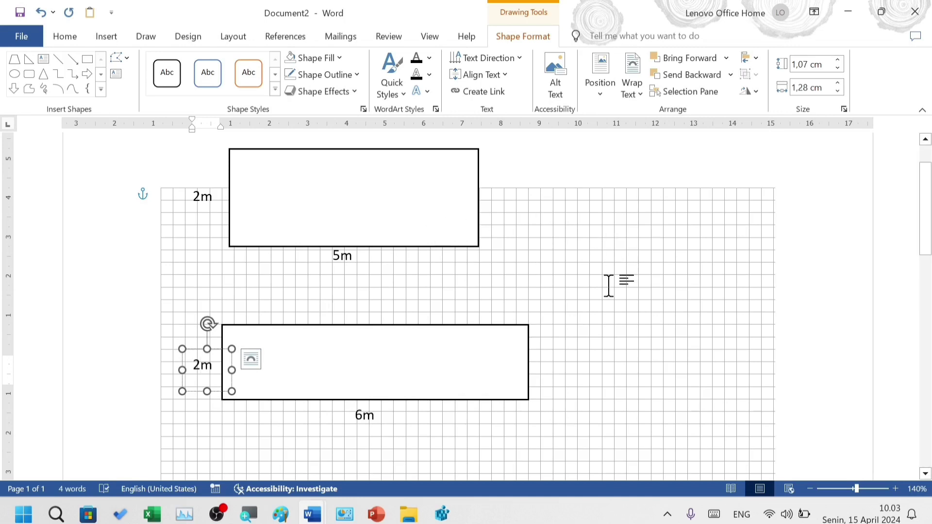
{"action": "left_click", "coordinate": [653, 294]}
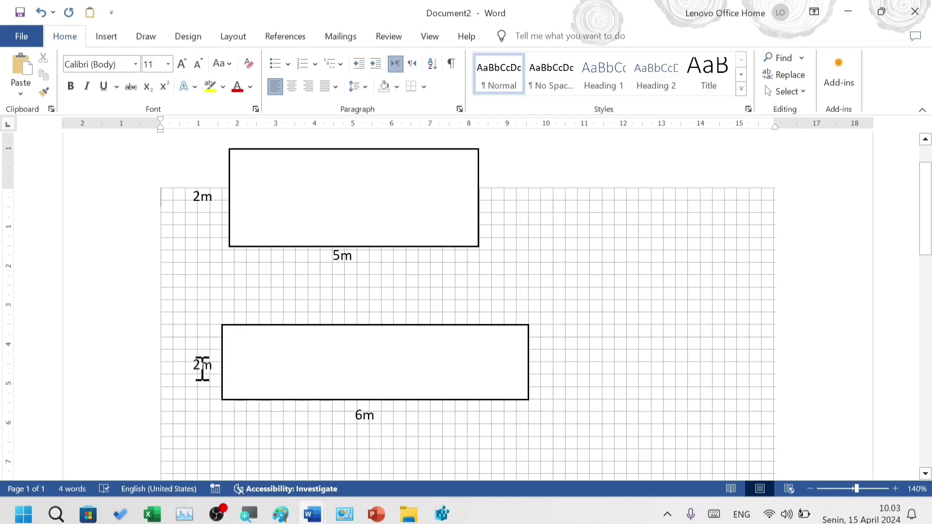
{"action": "left_click", "coordinate": [202, 366]}
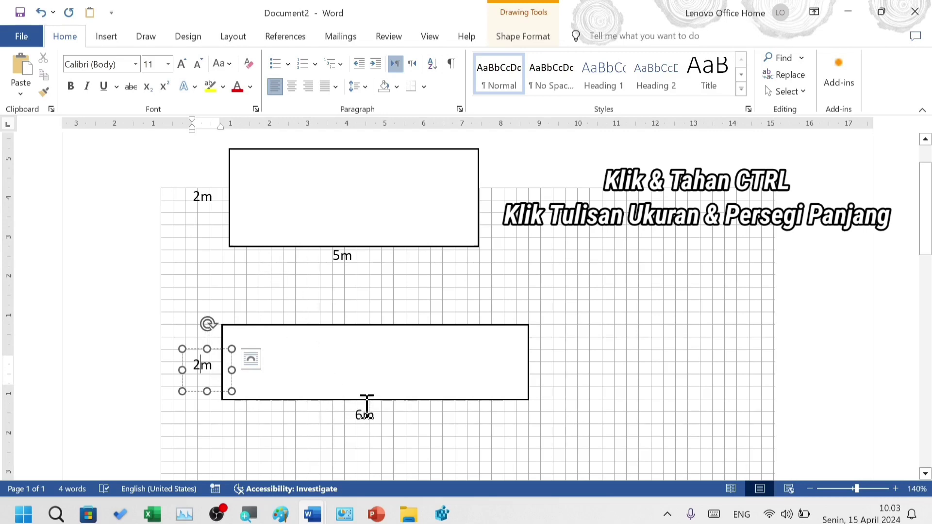
Select the 2m label, 6m label and lower rectangle, group them, and drag the group right.
{"action": "left_click", "coordinate": [361, 438], "text": "ctrl"}
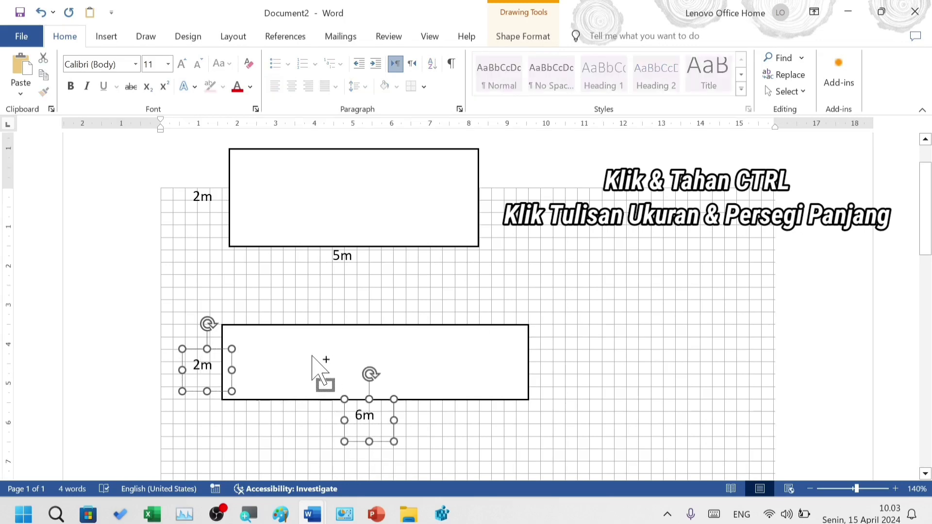
{"action": "left_click", "coordinate": [314, 358], "text": "ctrl"}
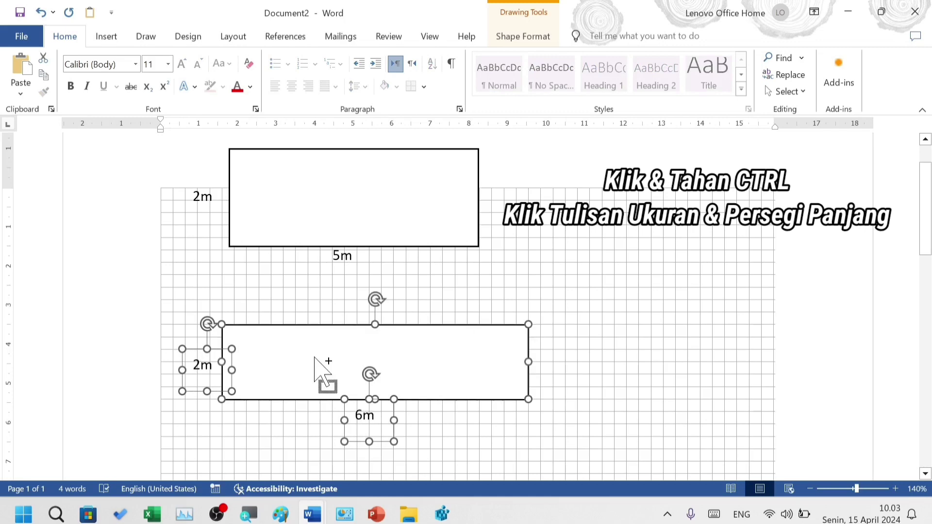
{"action": "left_click", "coordinate": [314, 358], "text": "ctrl"}
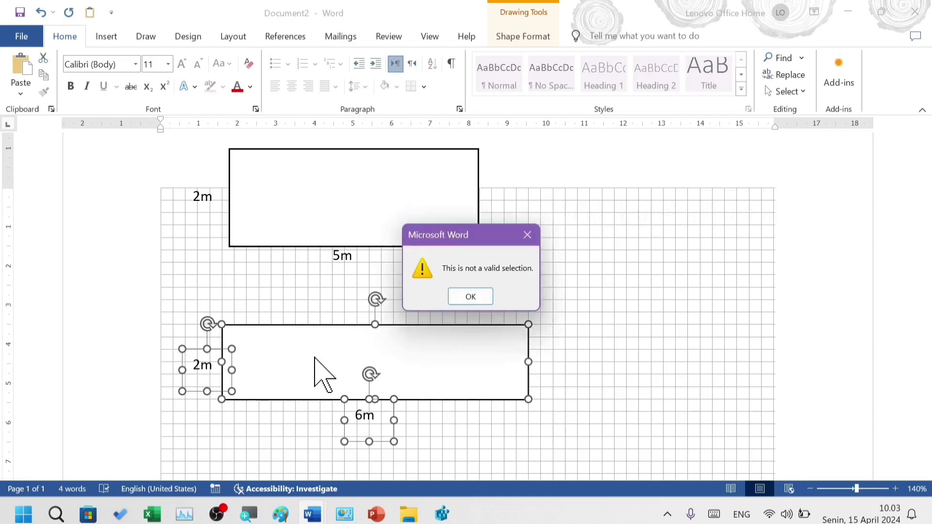
{"action": "left_click", "coordinate": [526, 236]}
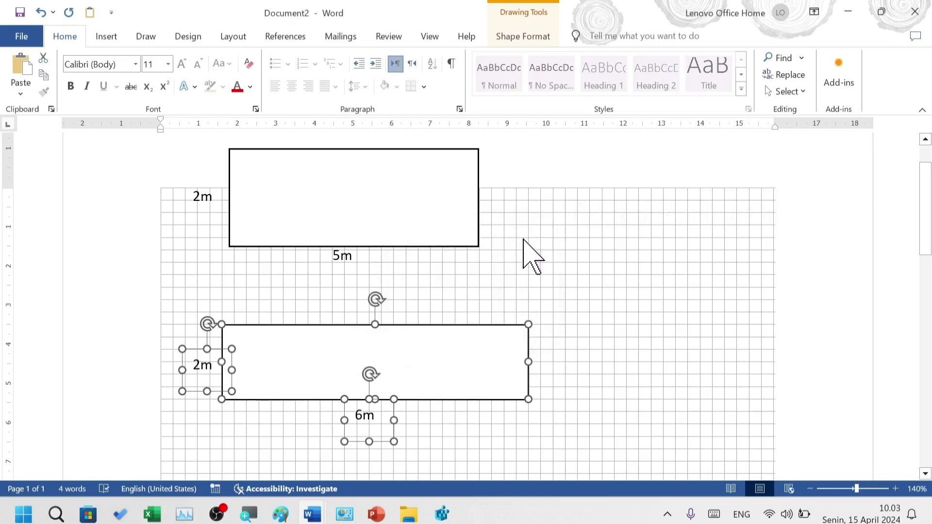
{"action": "right_click", "coordinate": [321, 334]}
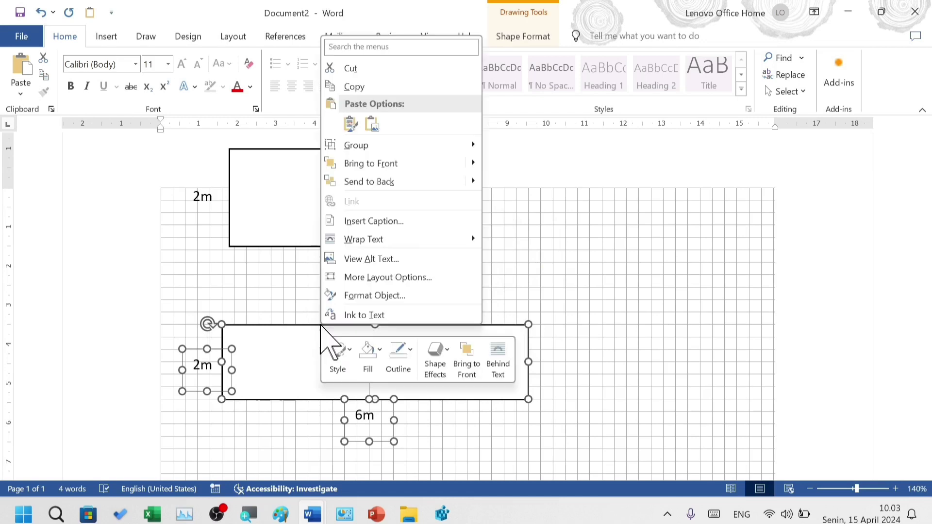
{"action": "mouse_move", "coordinate": [356, 145]}
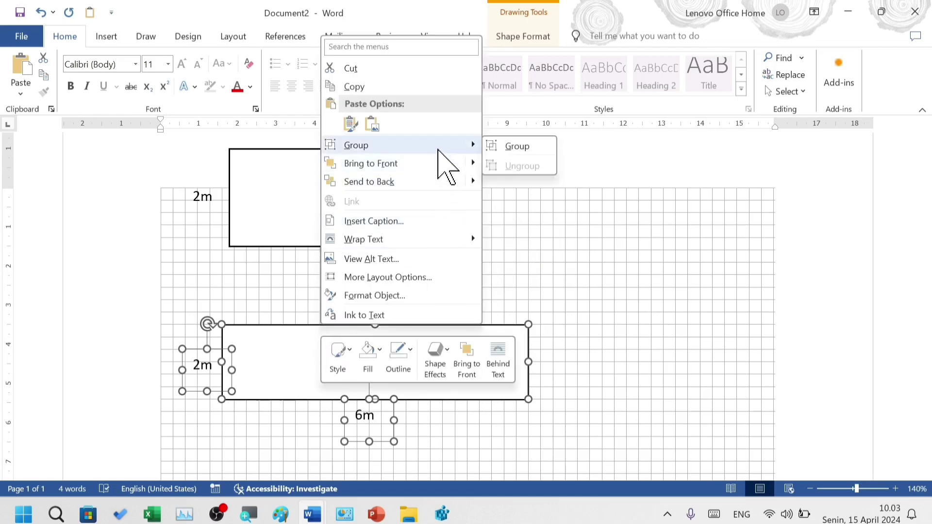
{"action": "left_click", "coordinate": [518, 146]}
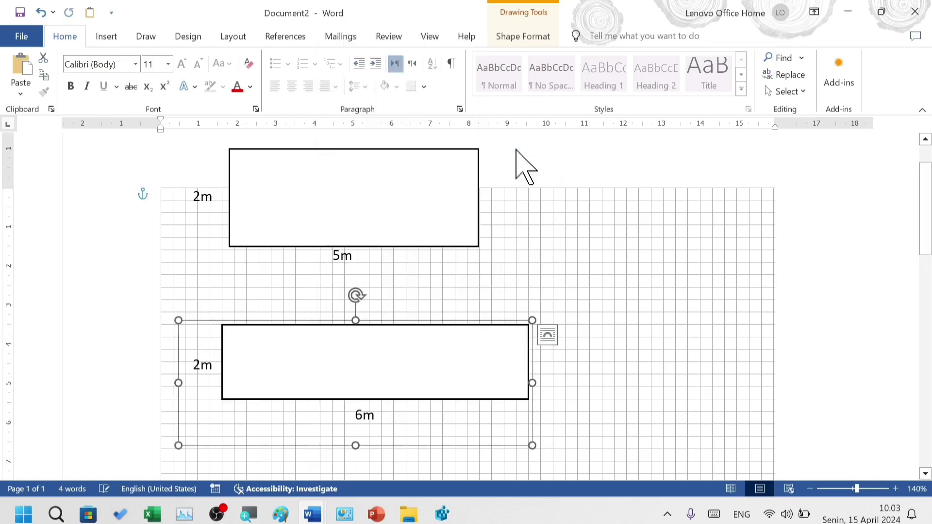
{"action": "left_click_drag", "start_coordinate": [414, 359], "coordinate": [496, 358]}
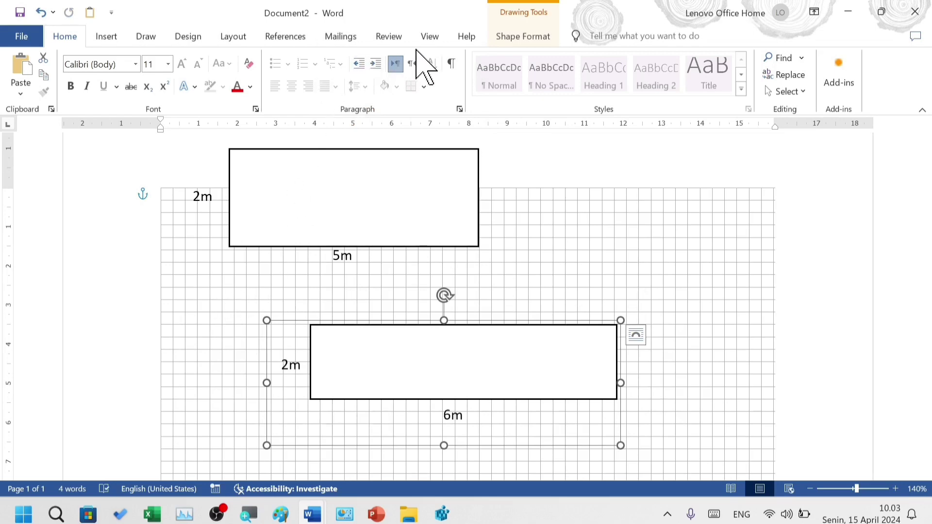
Turn off the page gridlines from the View tab.
{"action": "left_click", "coordinate": [429, 37]}
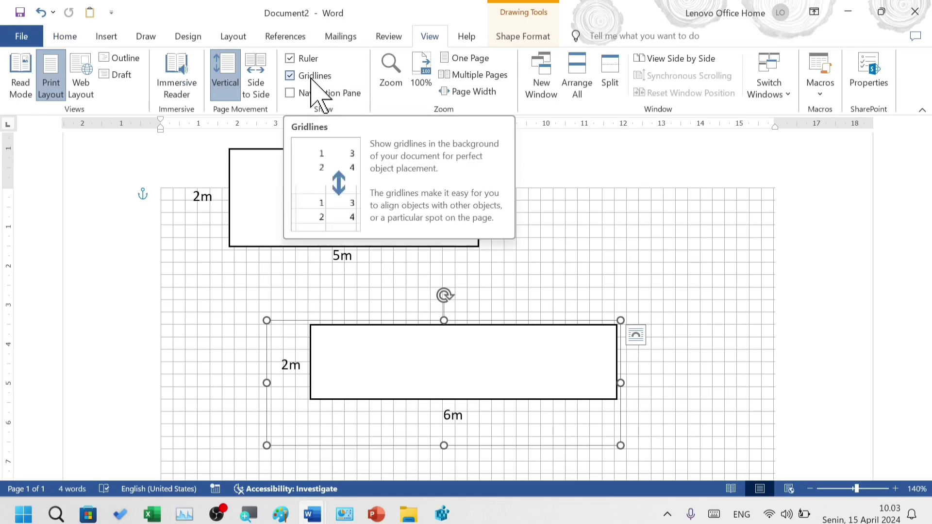
{"action": "left_click", "coordinate": [290, 76]}
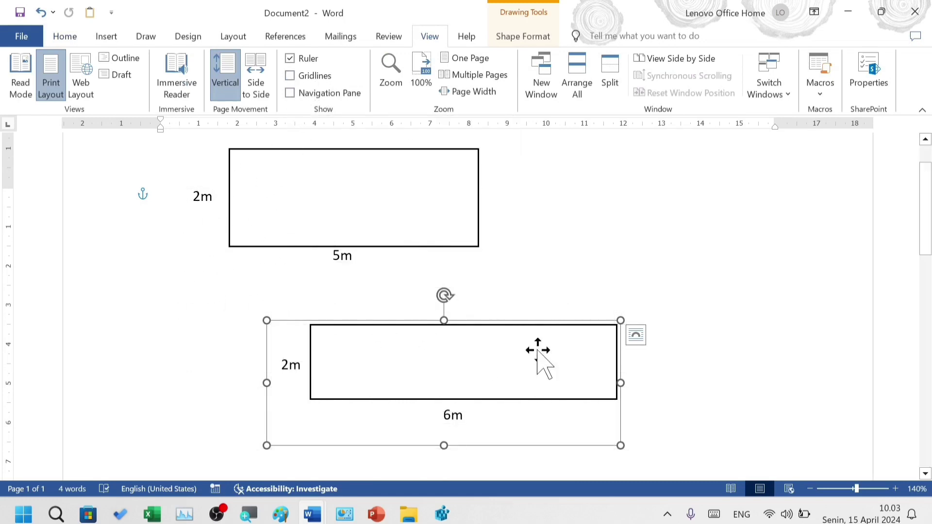
{"action": "left_click", "coordinate": [680, 301]}
Move the 2m by 6m and 2m by 5m groups left, stacked and left-aligned.
{"action": "scroll", "coordinate": [635, 280], "scroll_direction": "down", "scroll_amount": 1}
{"action": "scroll", "coordinate": [634, 281], "scroll_direction": "down", "scroll_amount": 1}
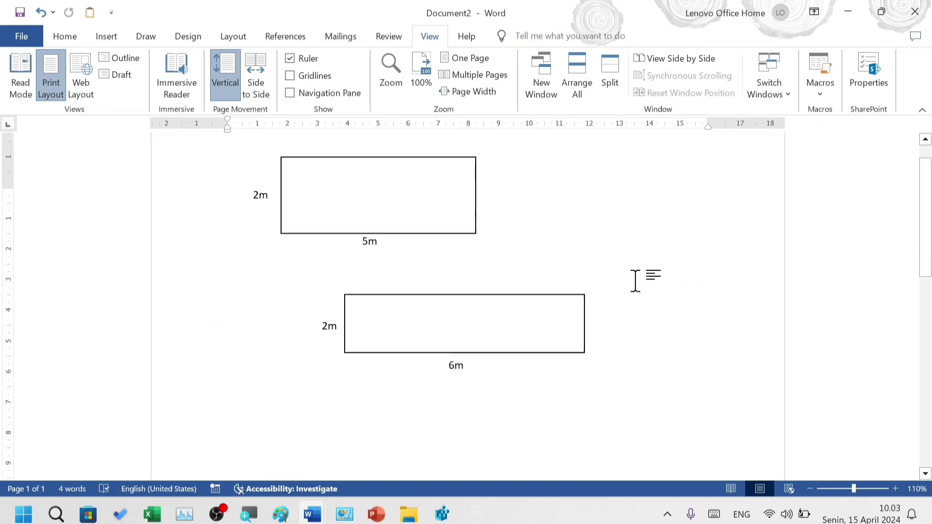
{"action": "scroll", "coordinate": [512, 243], "scroll_direction": "down", "scroll_amount": 1}
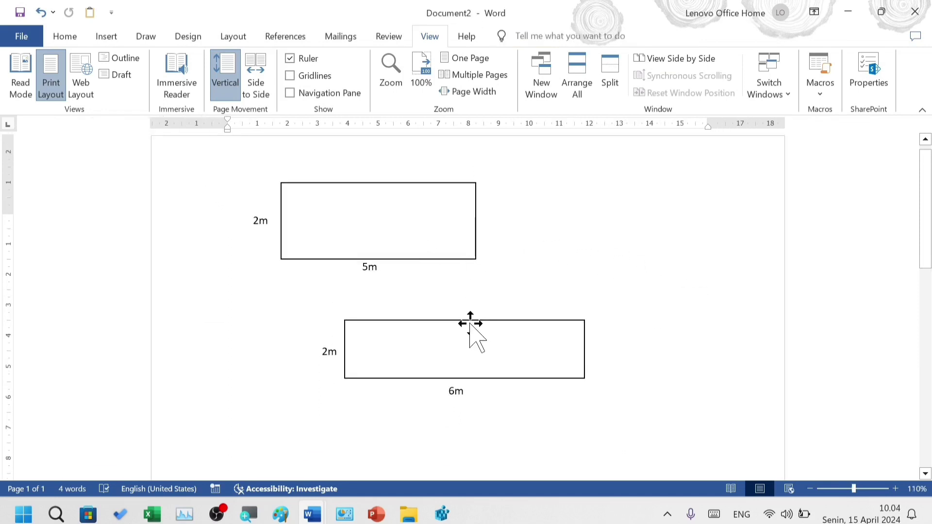
{"action": "left_click_drag", "start_coordinate": [470, 322], "coordinate": [357, 326]}
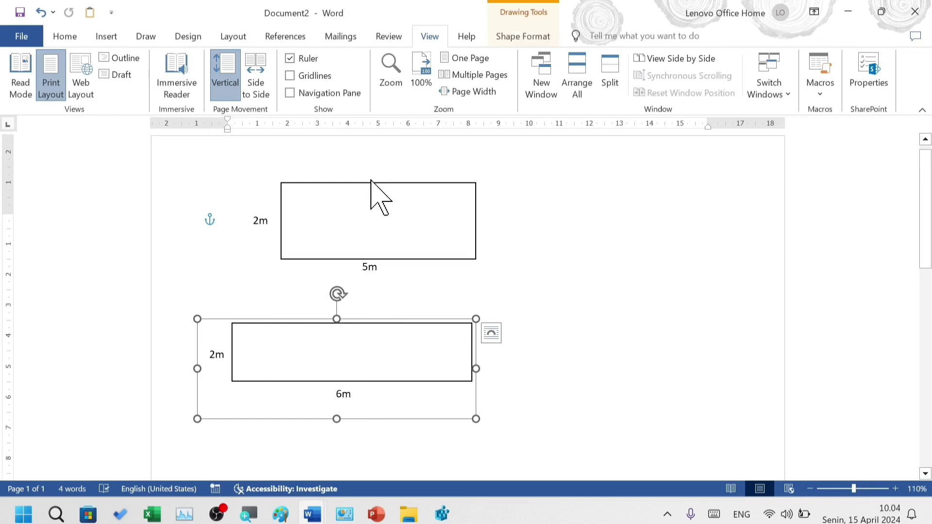
{"action": "mouse_move", "coordinate": [370, 187]}
{"action": "left_mouse_down"}
{"action": "mouse_move", "coordinate": [331, 190]}
{"action": "mouse_move", "coordinate": [322, 172]}
{"action": "left_mouse_up"}
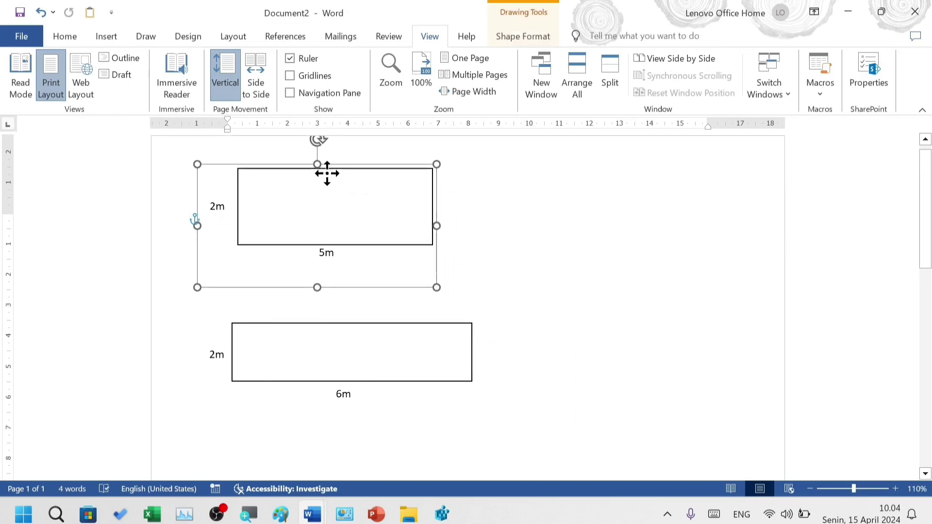
{"action": "left_click_drag", "start_coordinate": [352, 358], "coordinate": [340, 330]}
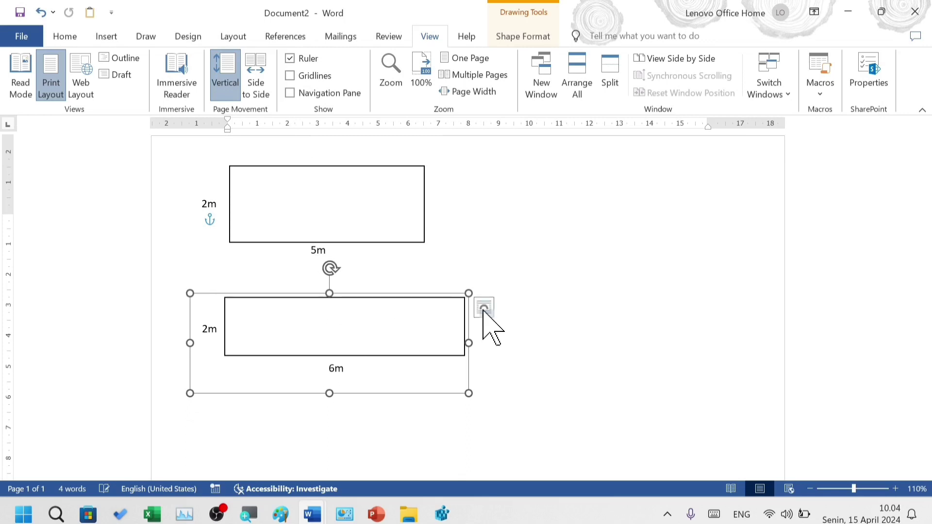
{"action": "left_click", "coordinate": [606, 299]}
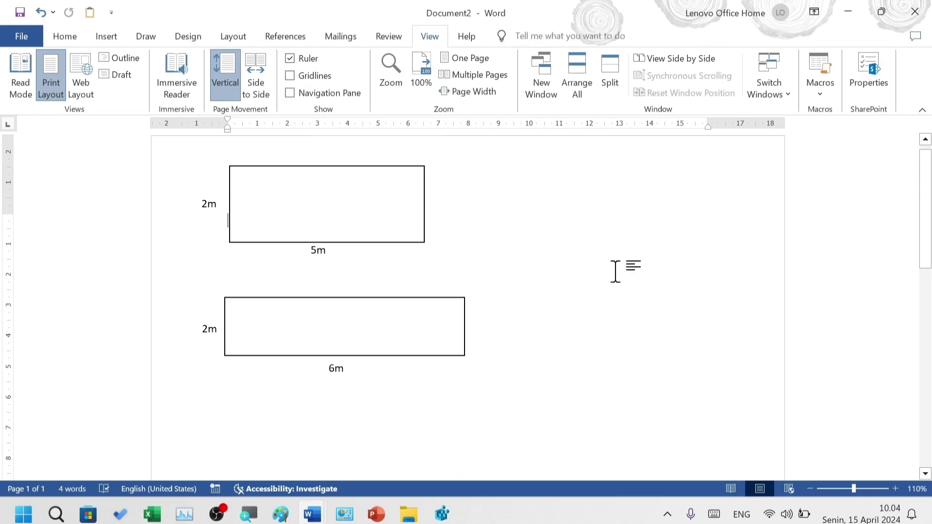